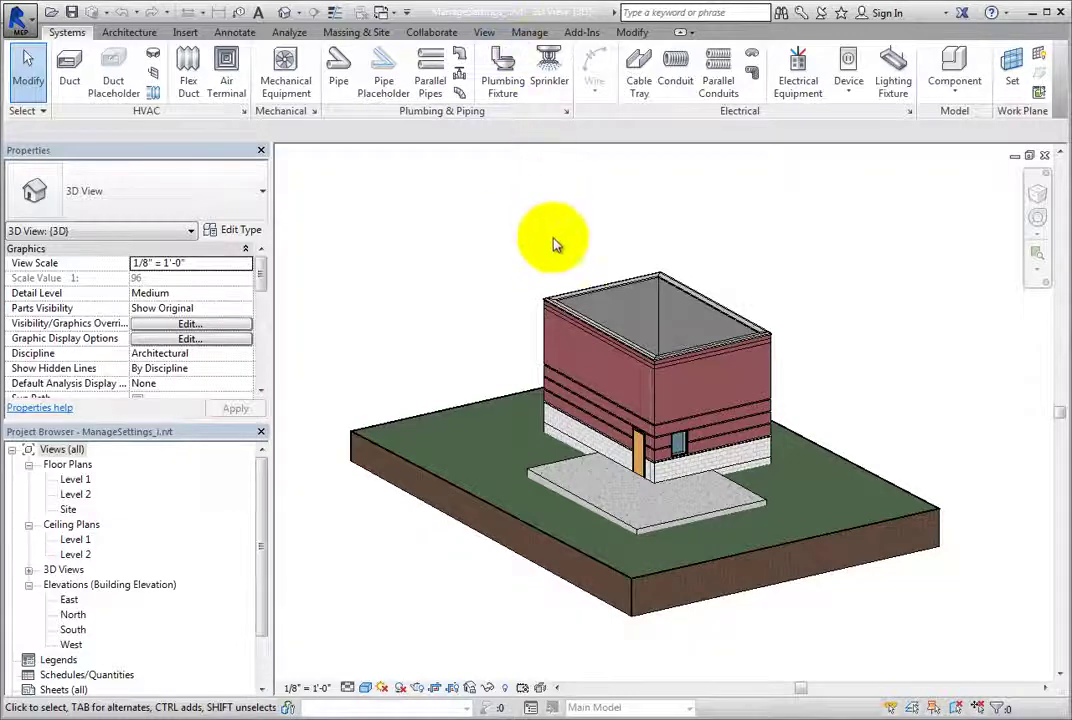
- Open the exterior brick wall's type properties and put its B2010 Assembly Code value into edit
click(576, 297)
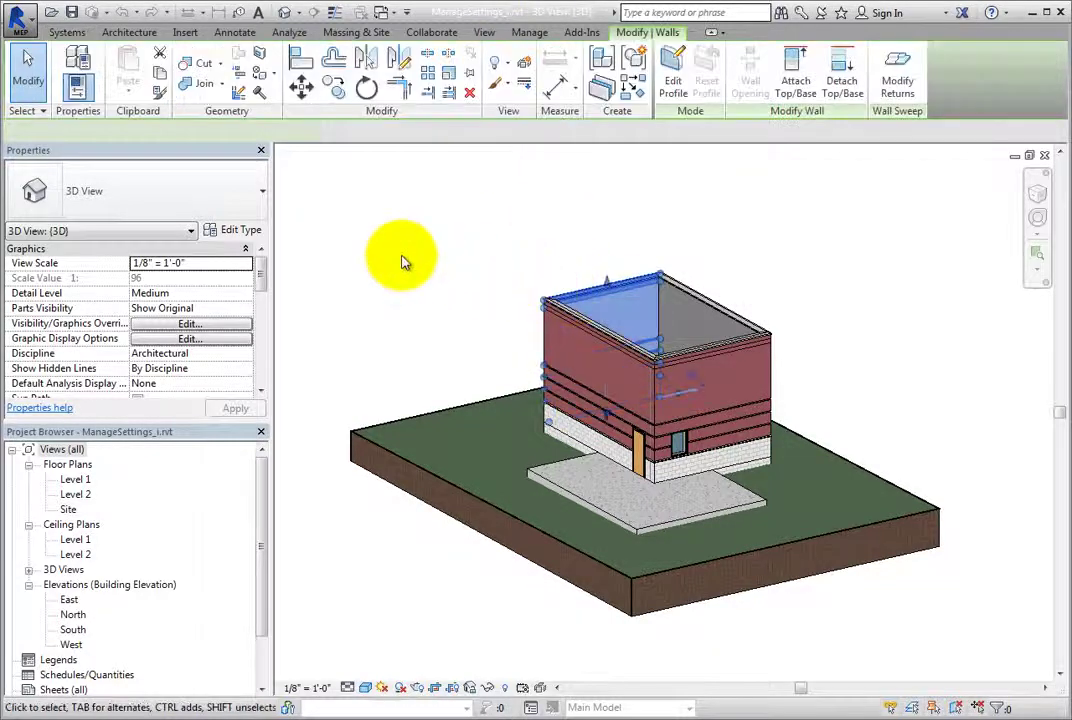
click(250, 233)
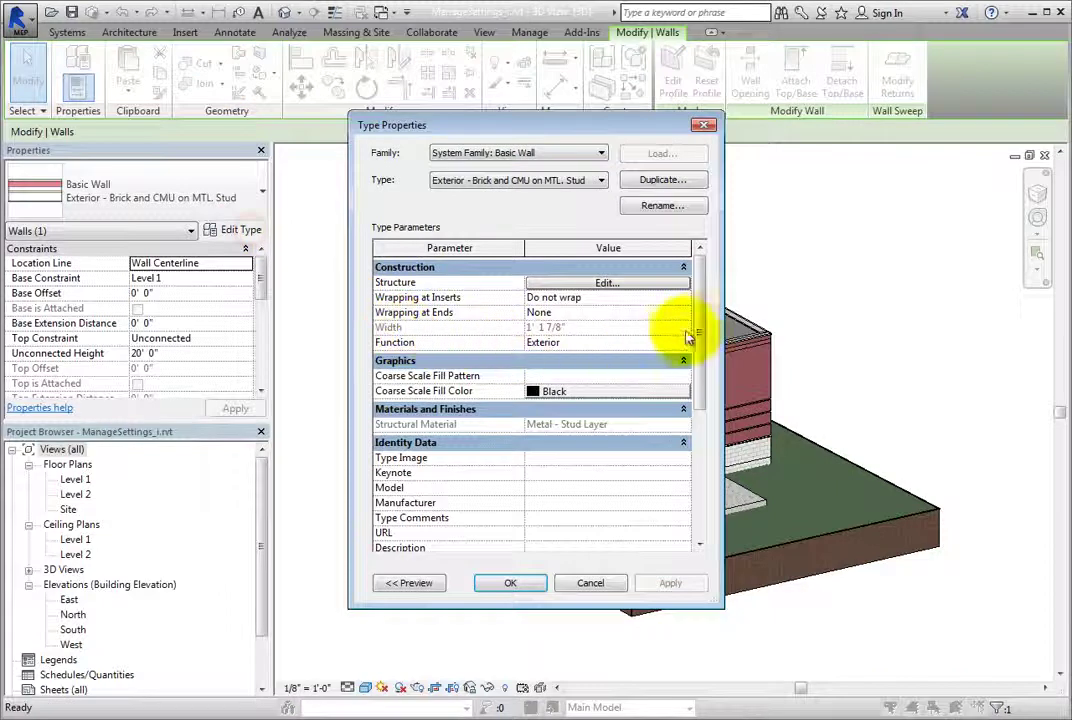
drag(700, 325, 701, 433)
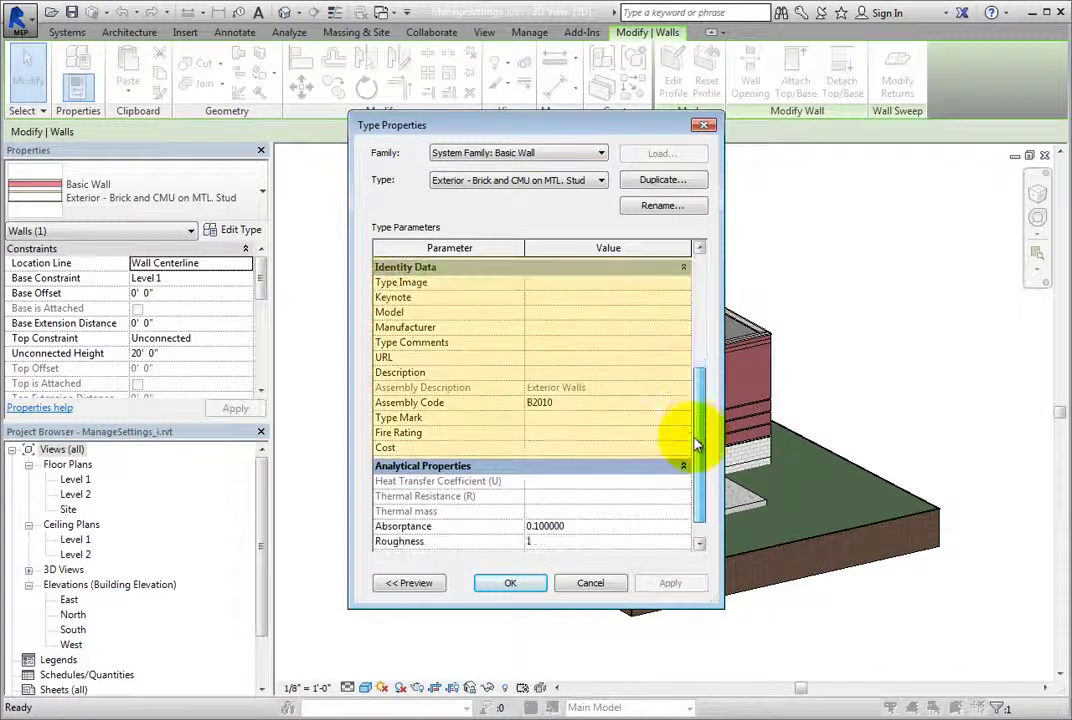
click(615, 402)
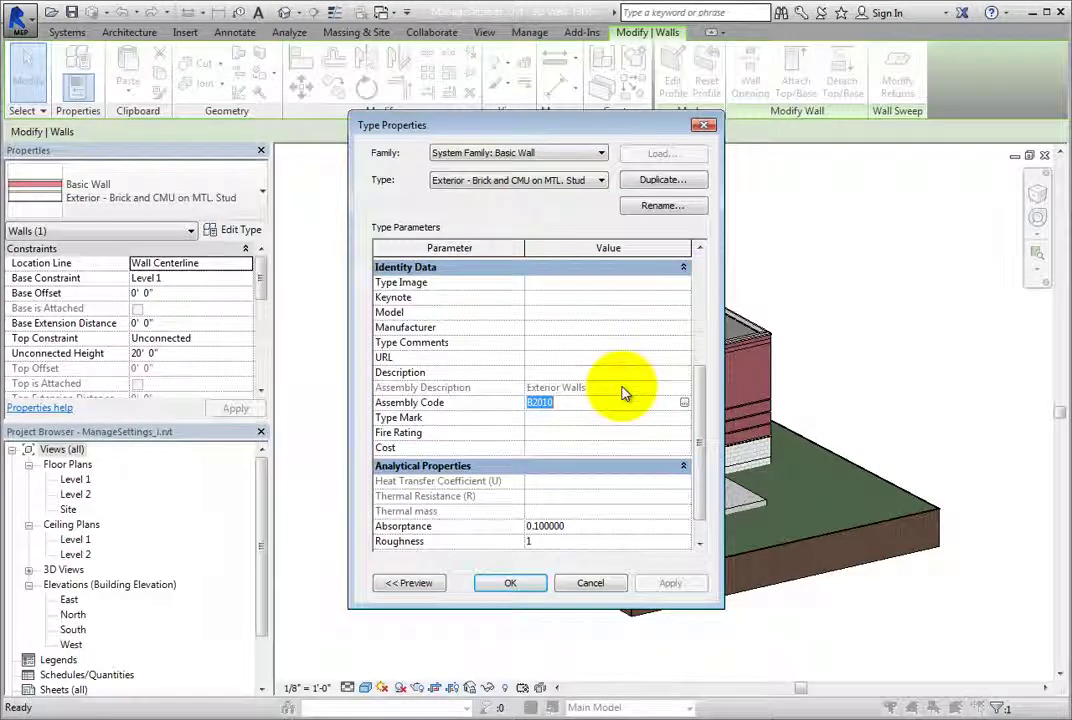
click(636, 403)
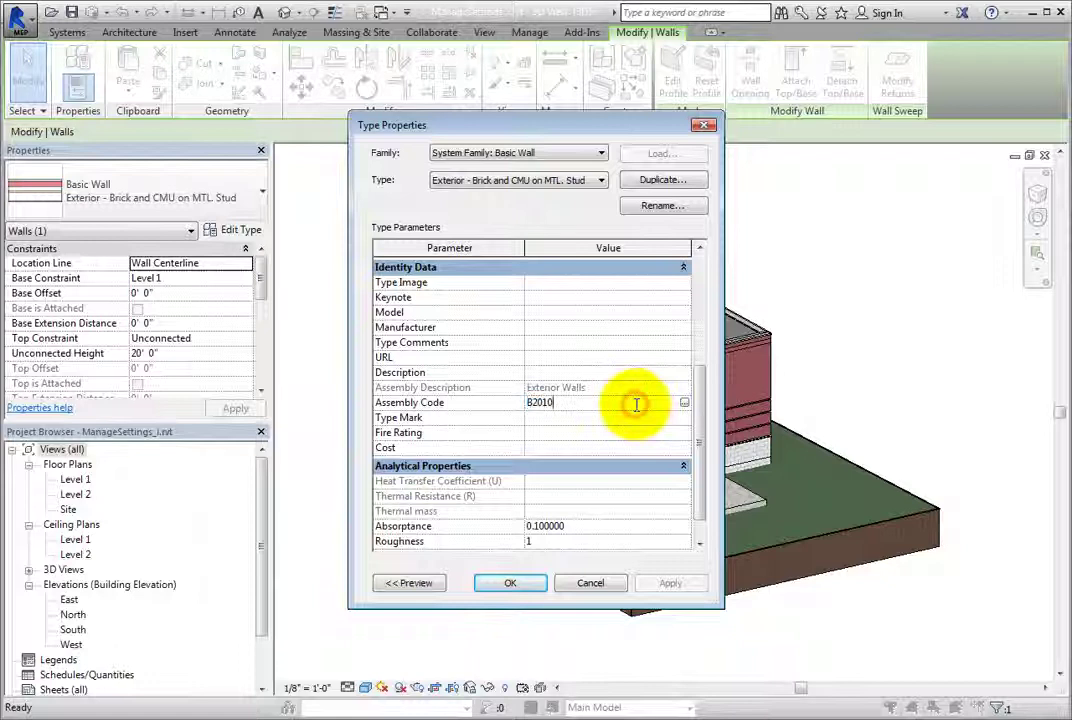
- Browse the Uniformat code list, expanding A10 Foundations/A1010 and A20 Basement Construction/A2020
click(684, 404)
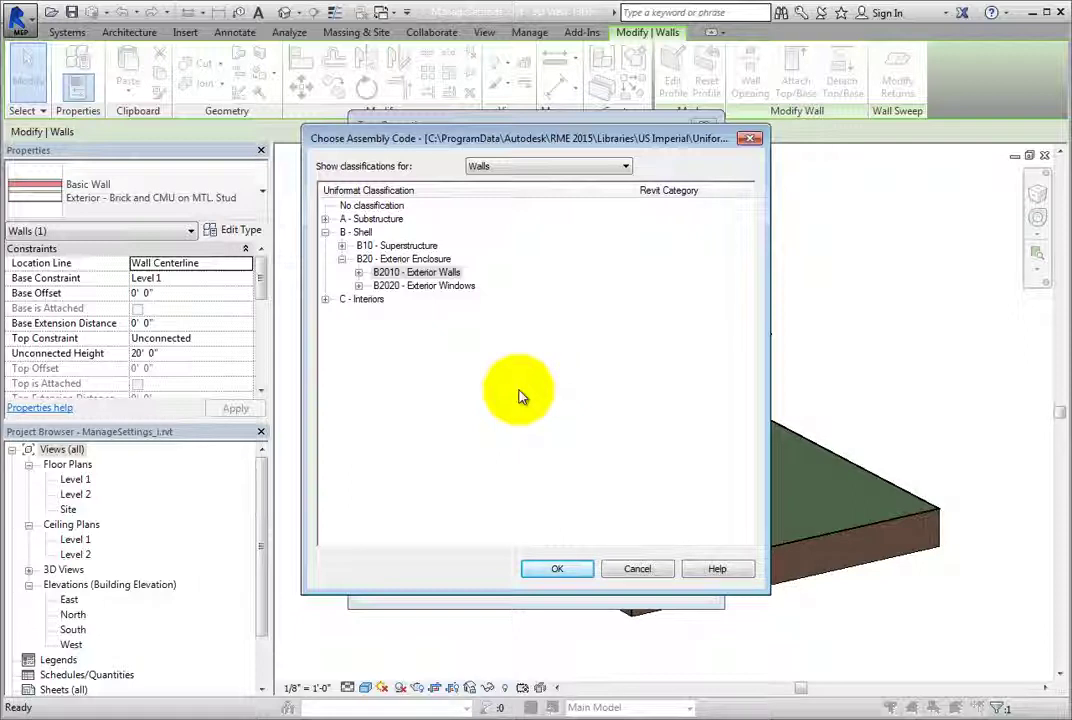
click(325, 219)
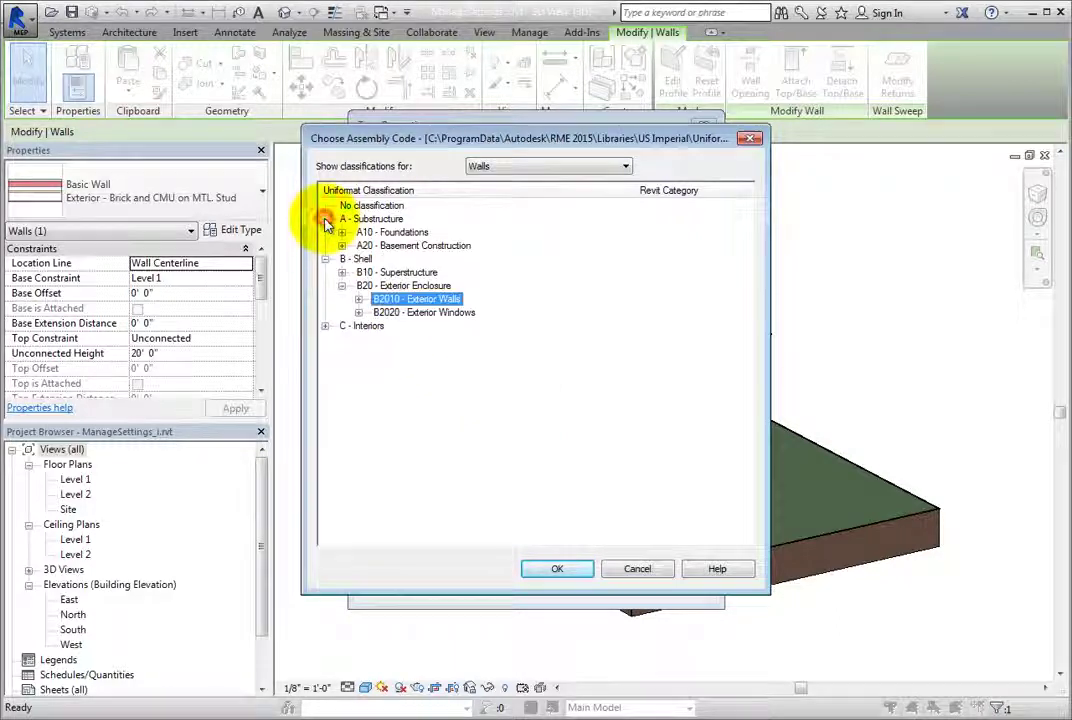
click(341, 232)
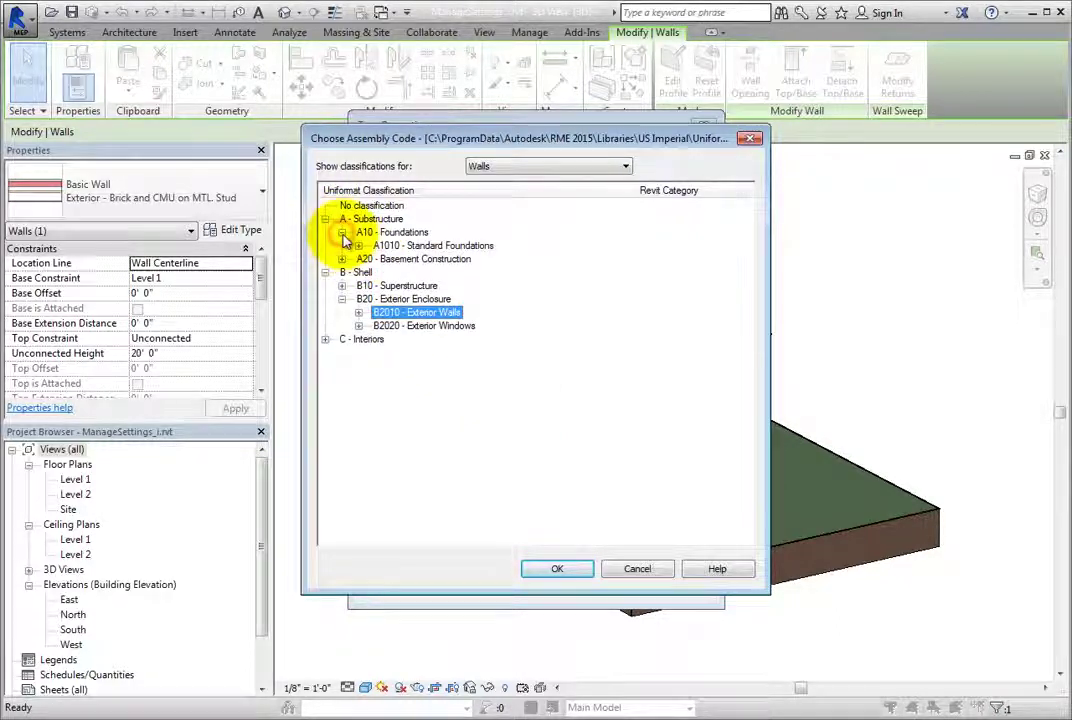
click(358, 245)
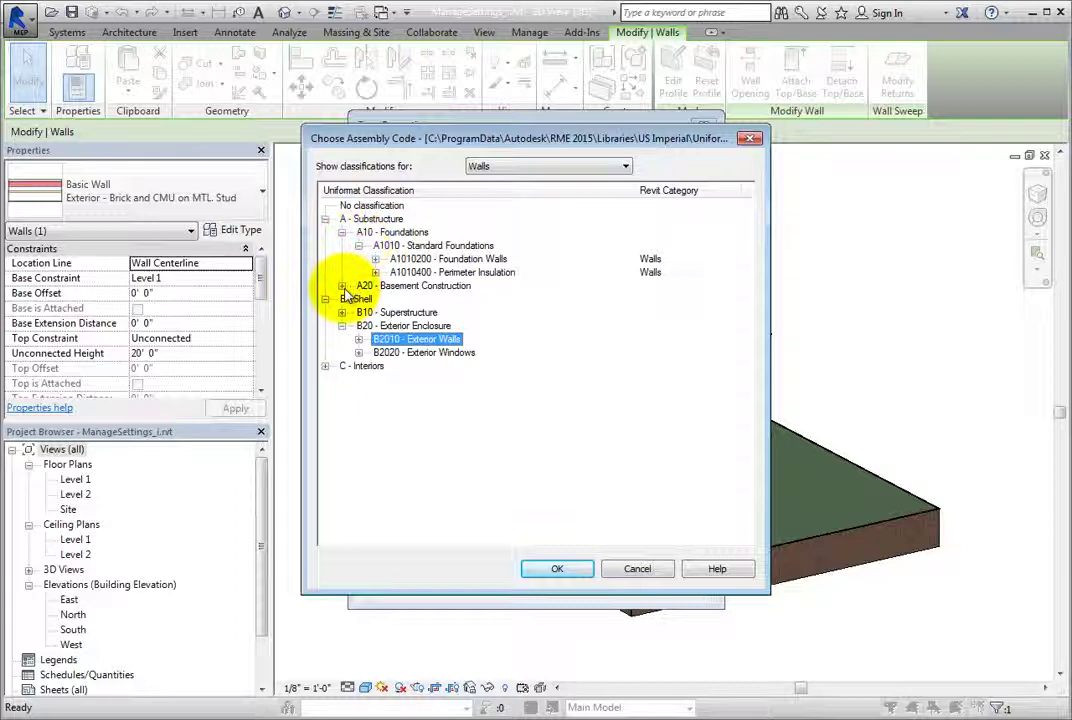
click(343, 286)
click(358, 299)
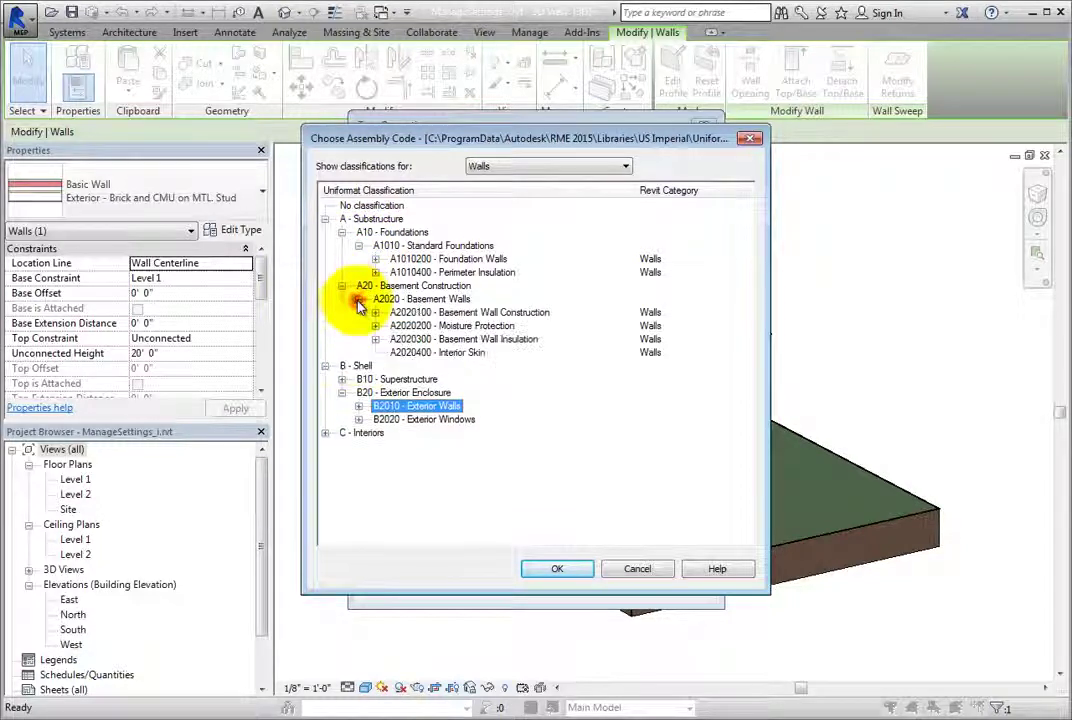
- Keep B2010 as the wall's assembly code, accept the type properties and deselect the wall
click(557, 568)
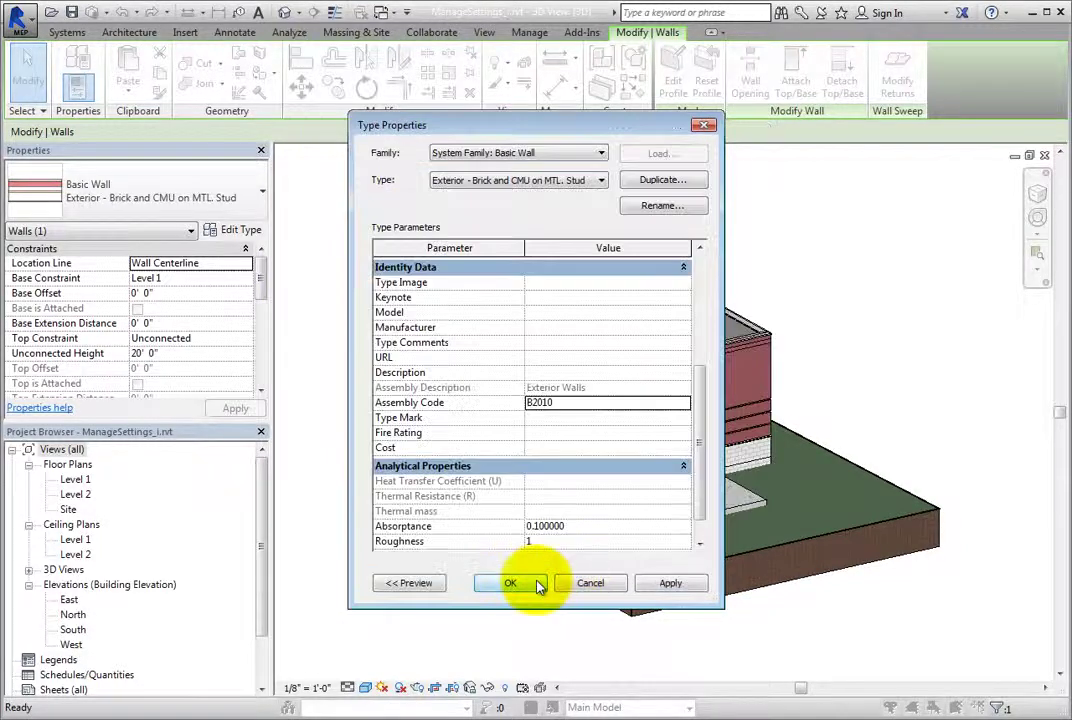
click(537, 582)
click(393, 350)
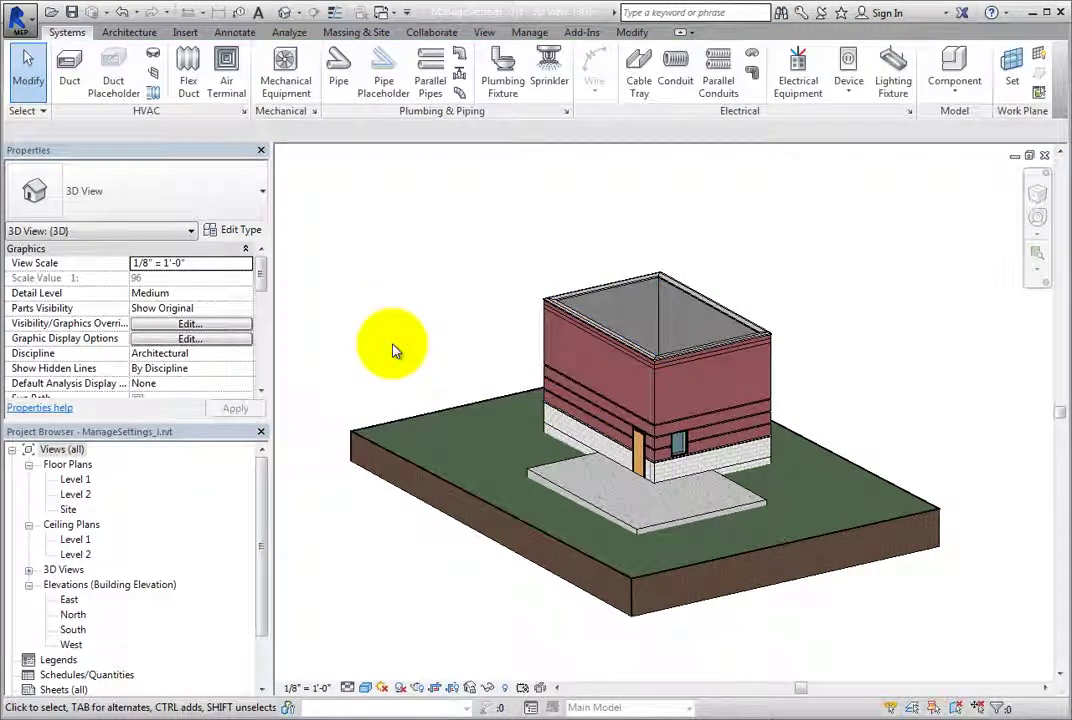
- Open Assembly Code settings from Manage > Additional Settings to see the UniformatClassifications.txt path
click(527, 33)
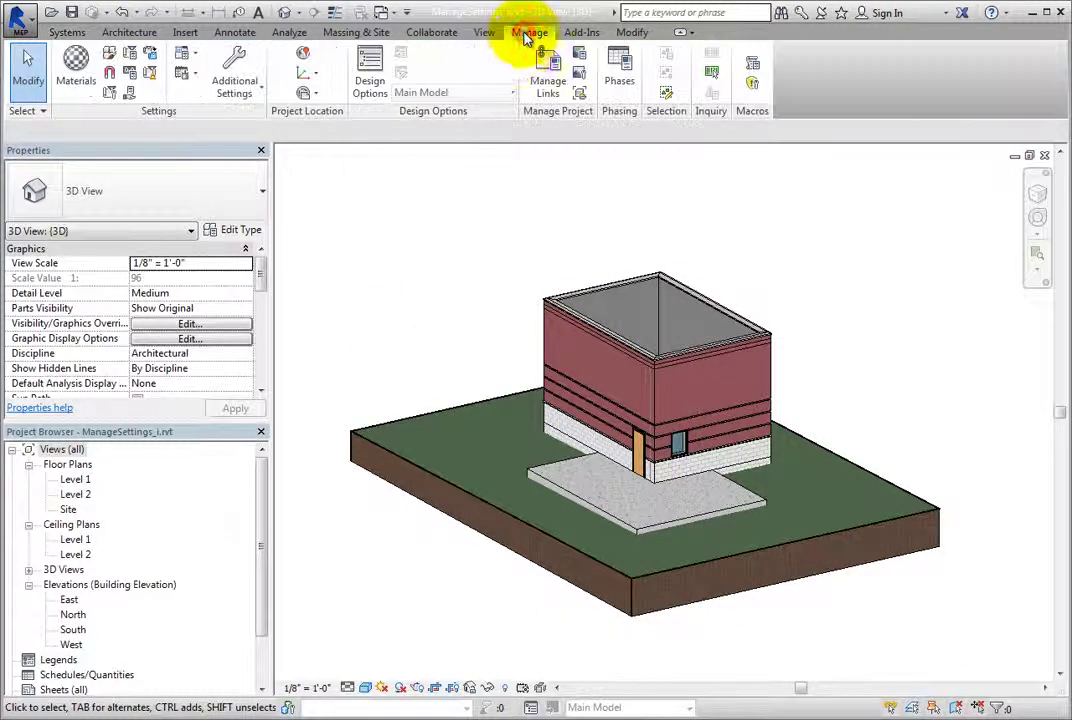
click(244, 98)
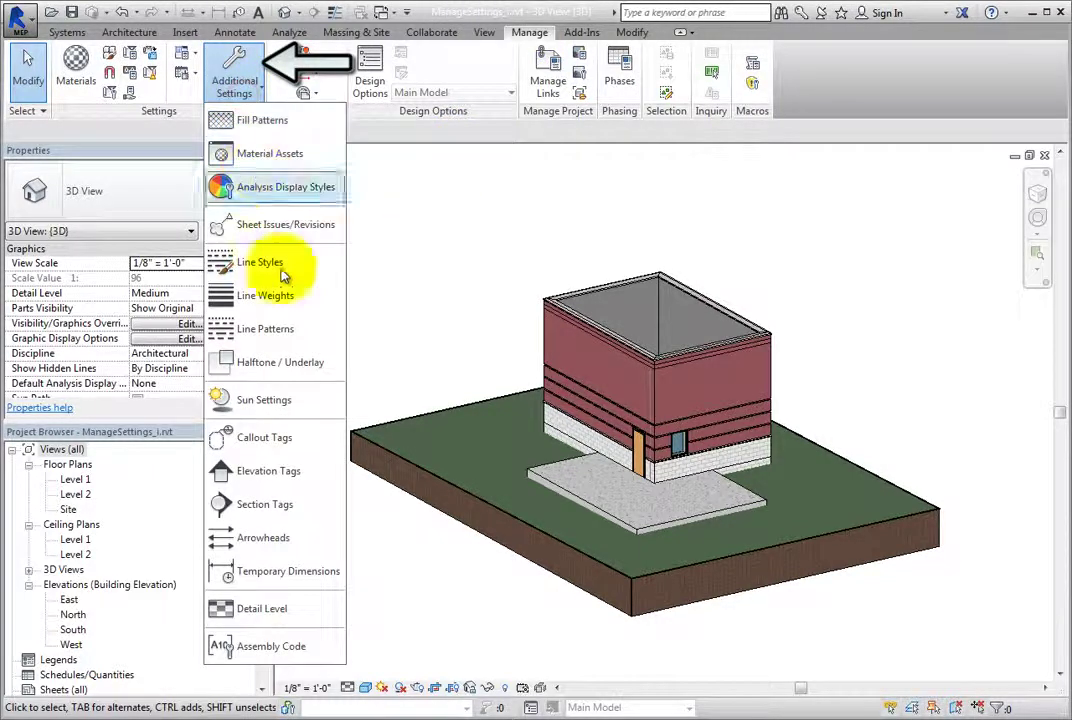
click(311, 650)
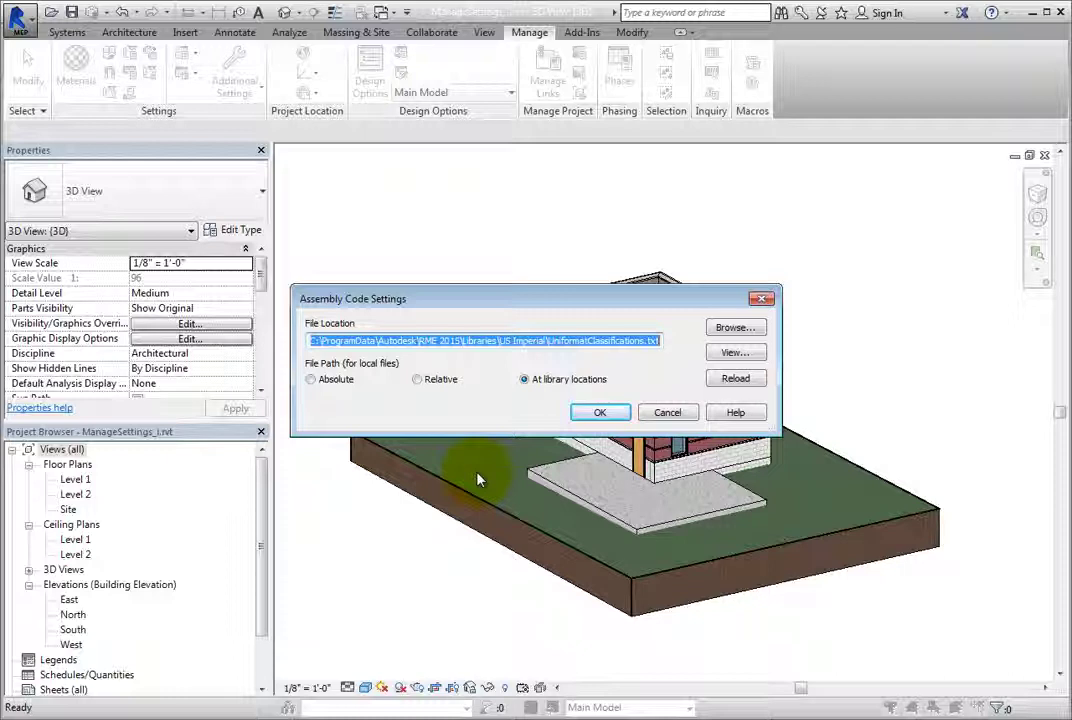
- Browse for an assembly code file and go to folder 19 containing UniformatClassifications.txt
click(727, 330)
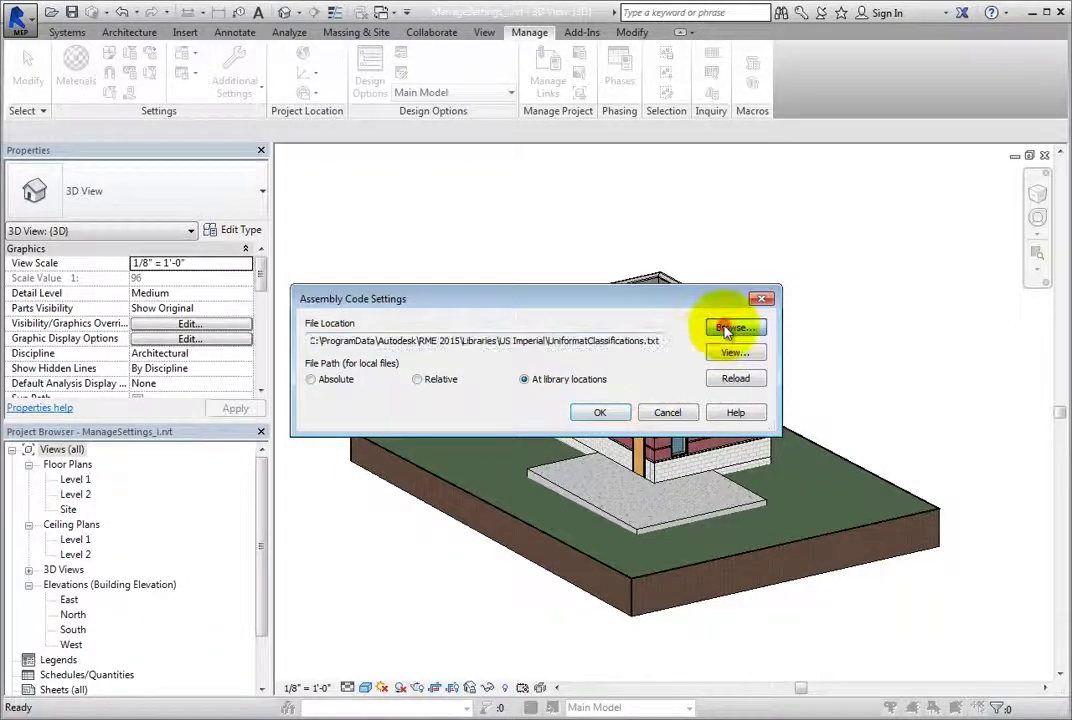
drag(711, 364, 705, 393)
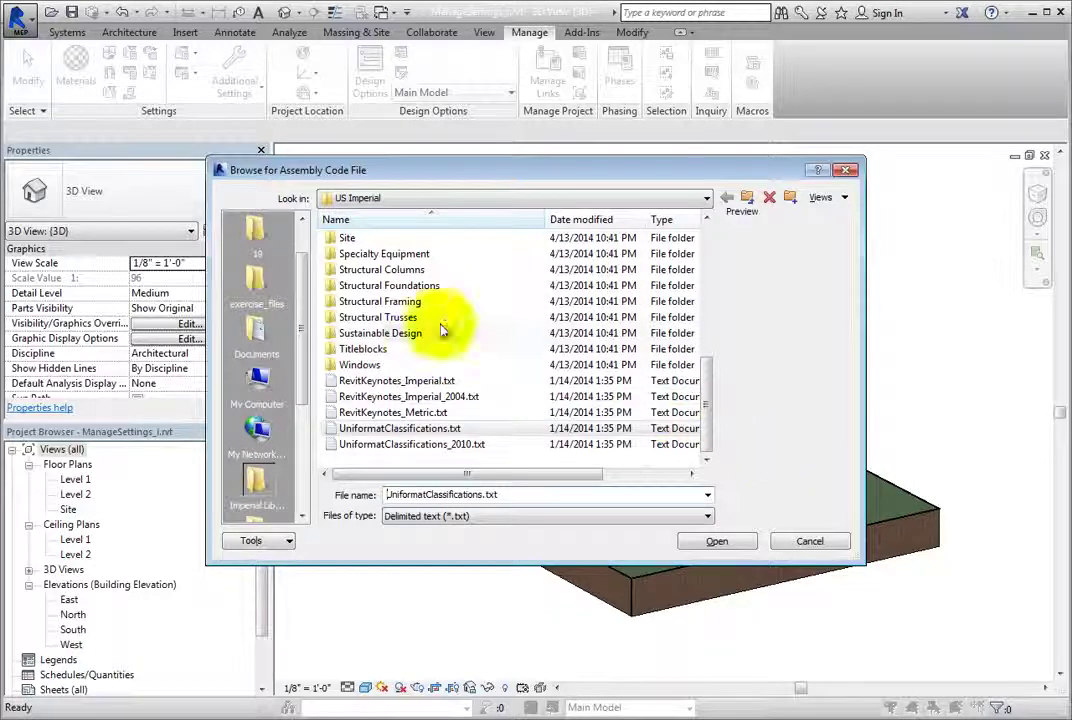
click(265, 237)
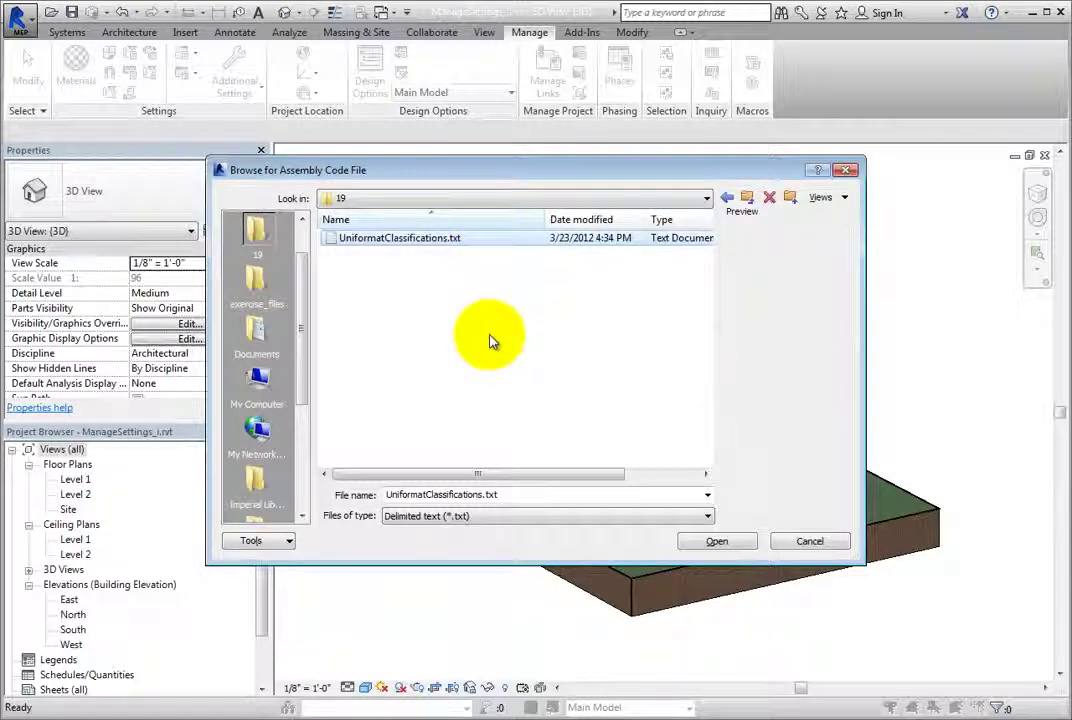
- Cancel the file browser, then switch the path storage from Absolute to Relative
click(811, 550)
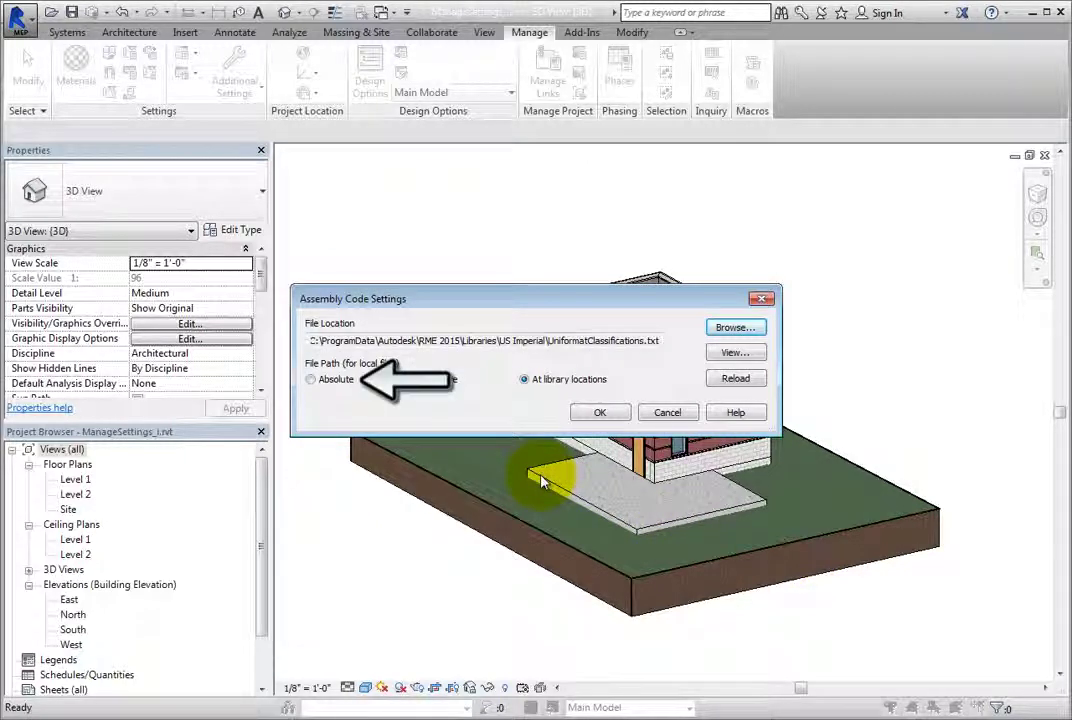
click(313, 382)
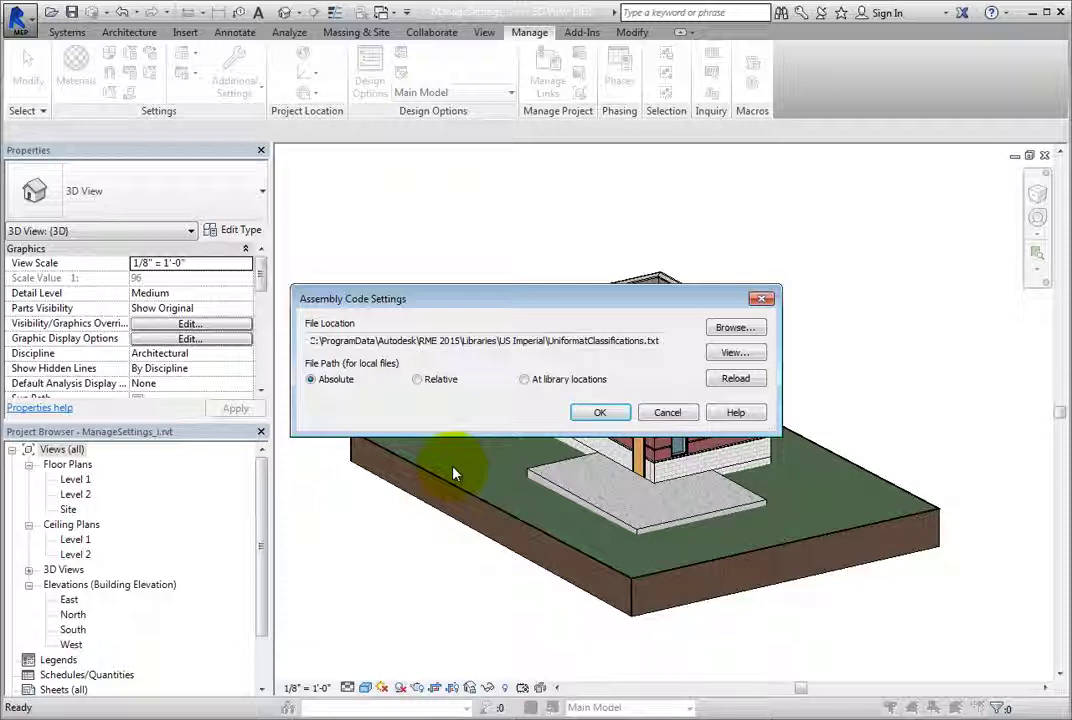
click(417, 380)
click(729, 356)
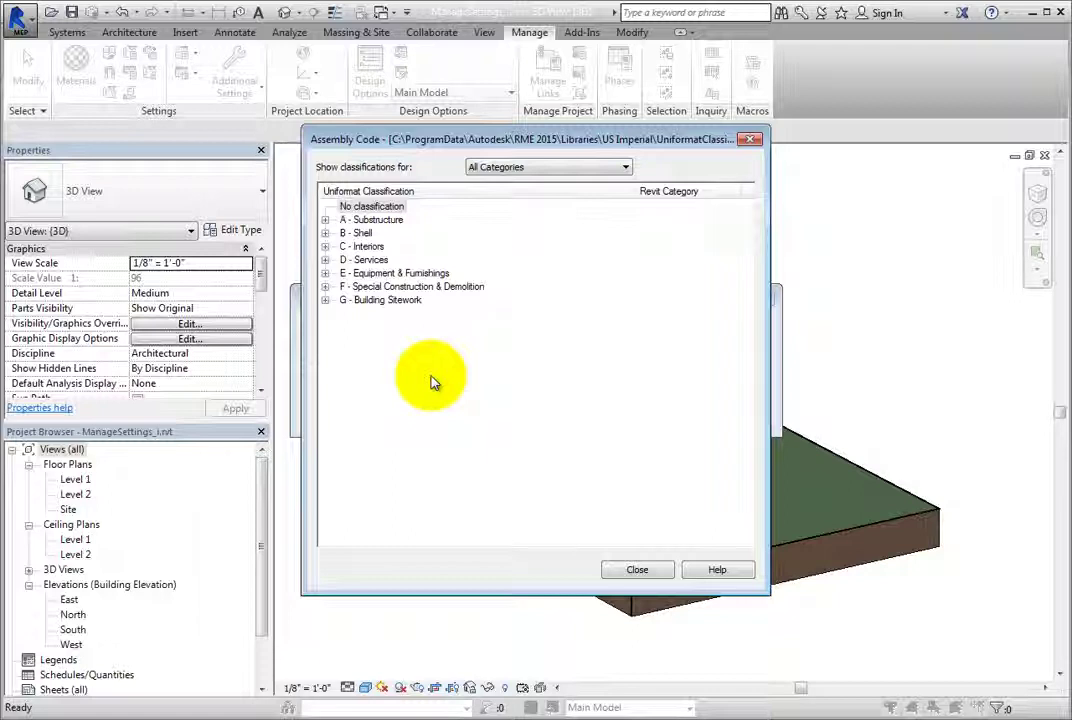
click(325, 219)
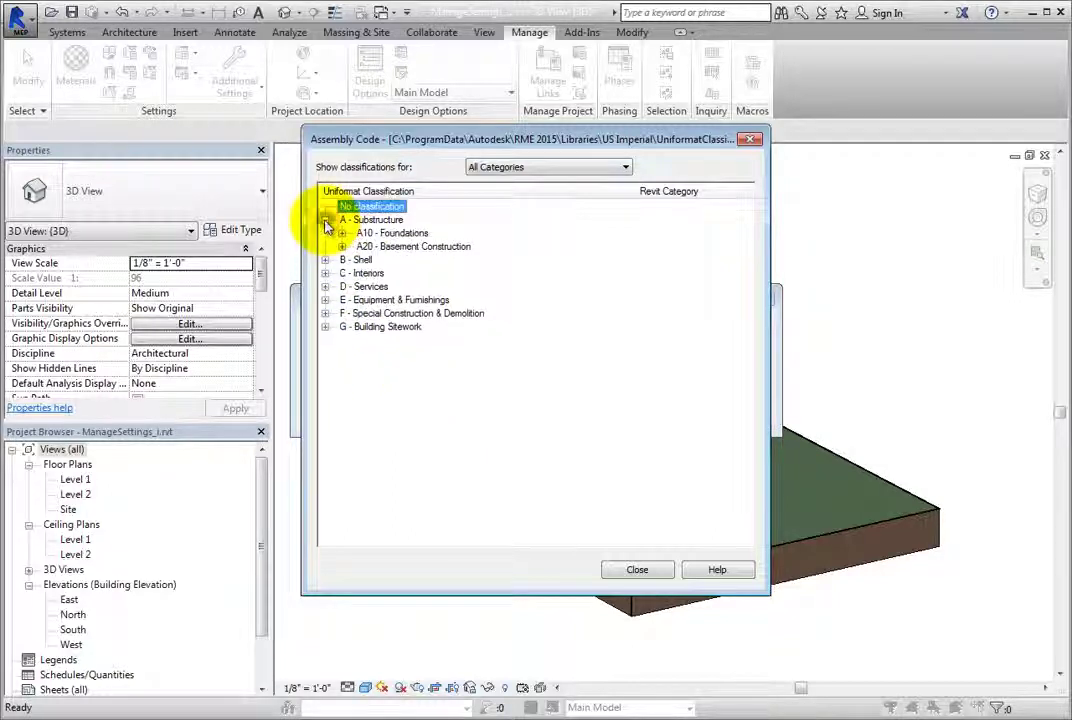
click(325, 259)
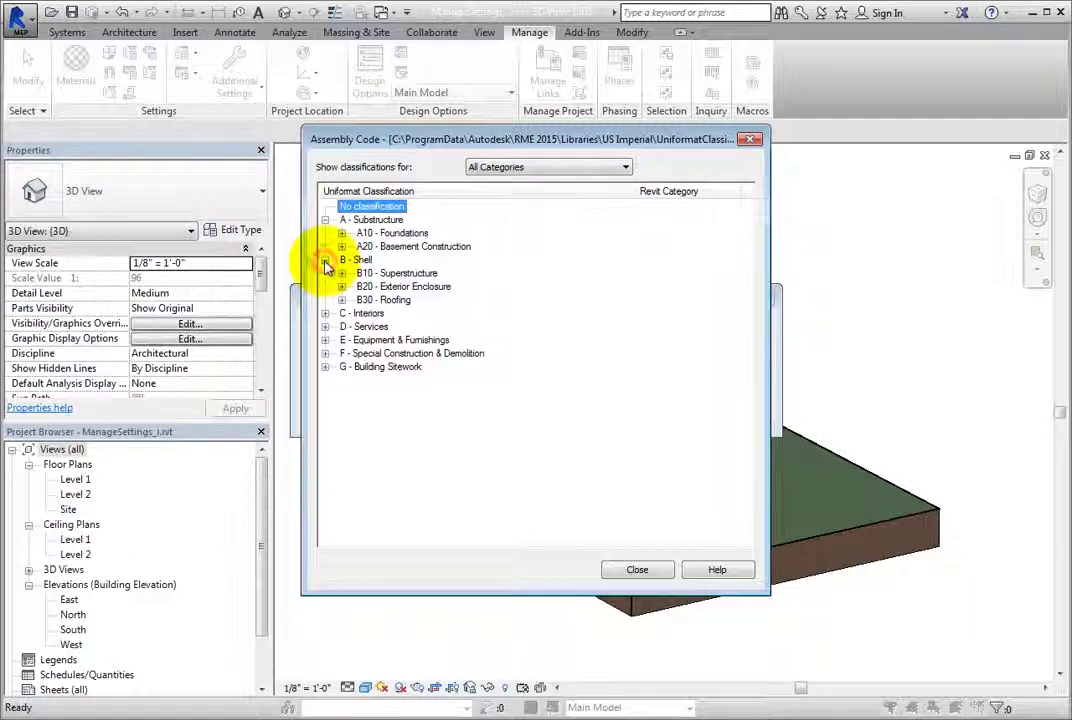
click(325, 313)
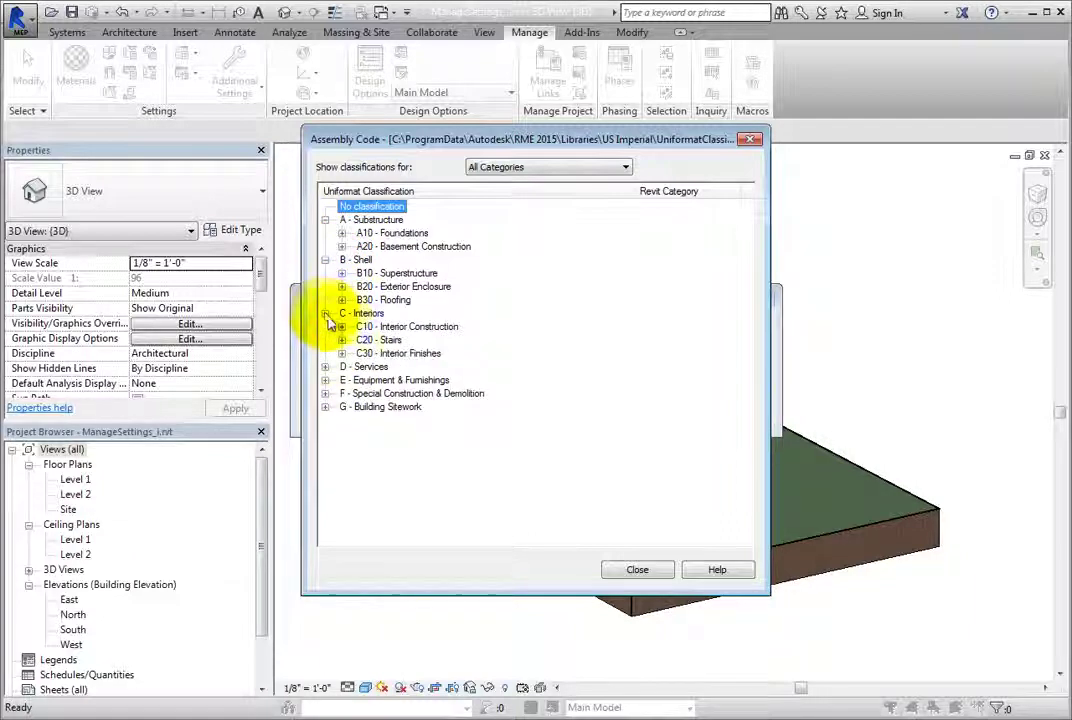
click(342, 327)
click(358, 340)
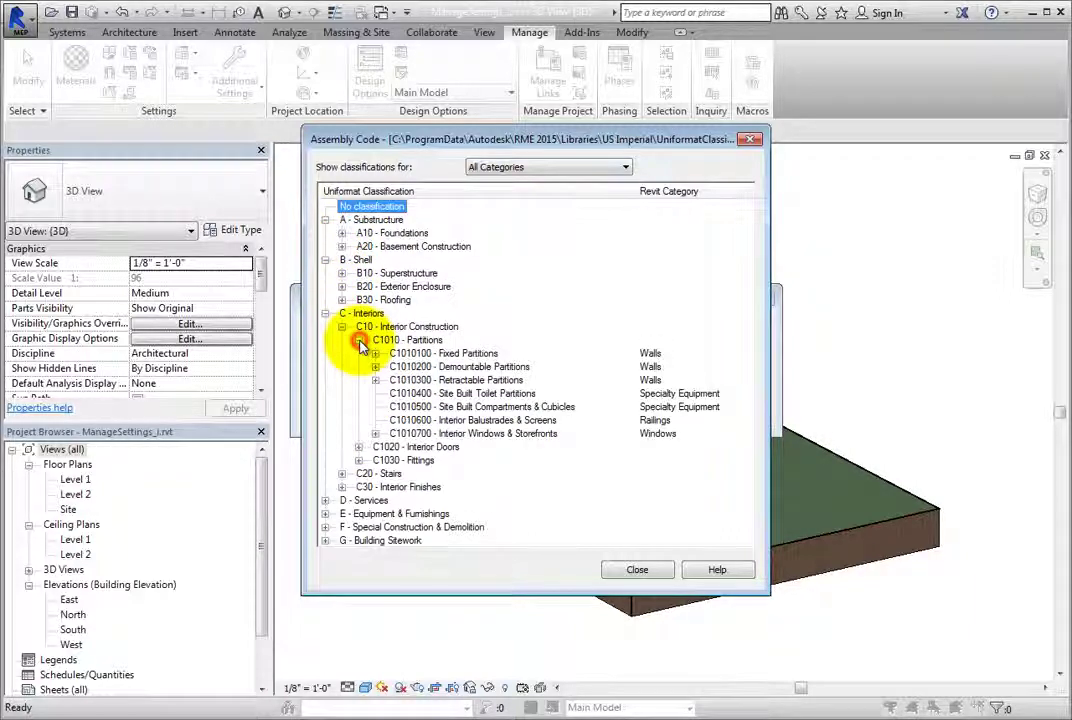
click(635, 569)
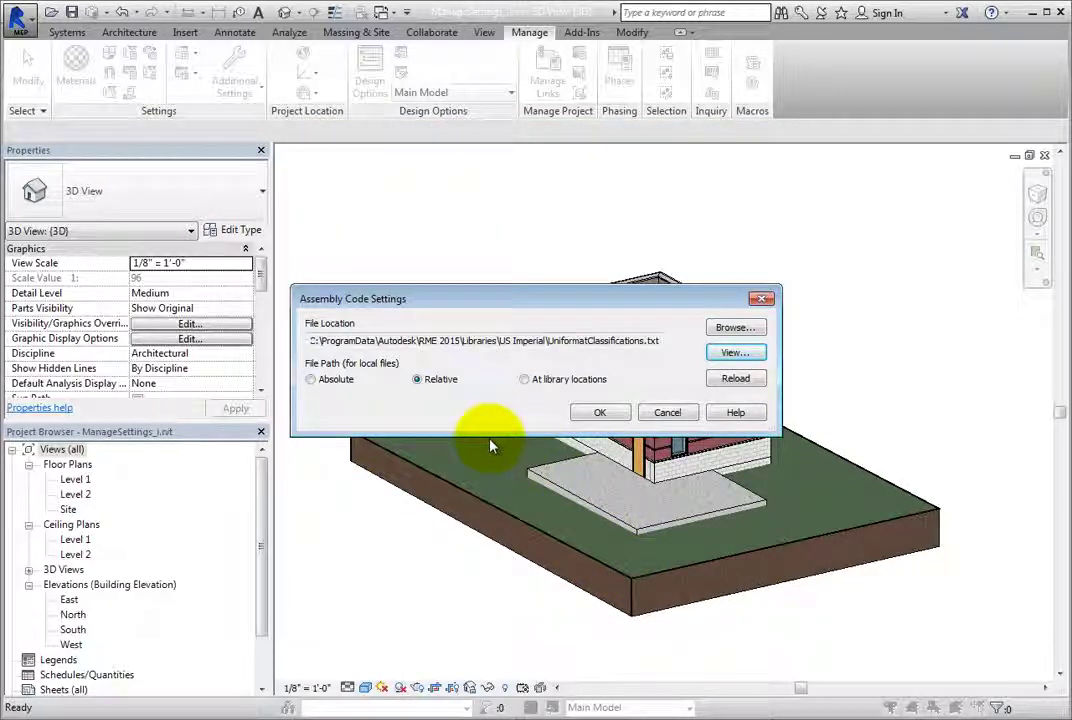
- Set the path to At library locations, reload the assembly codes and confirm success
click(524, 380)
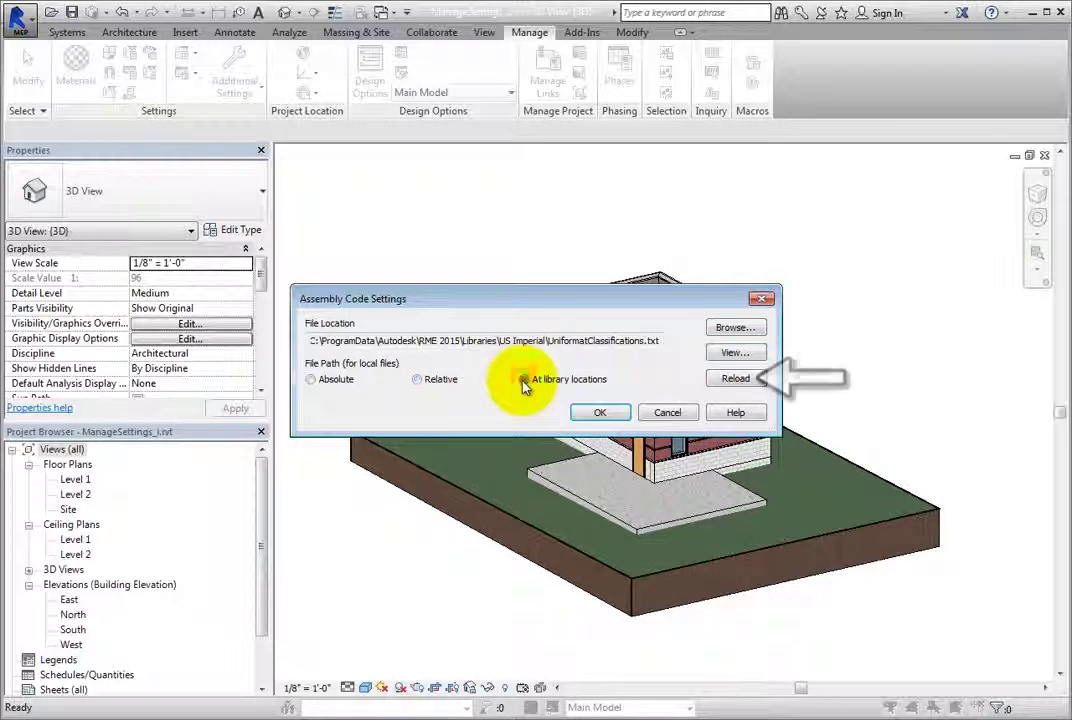
click(736, 380)
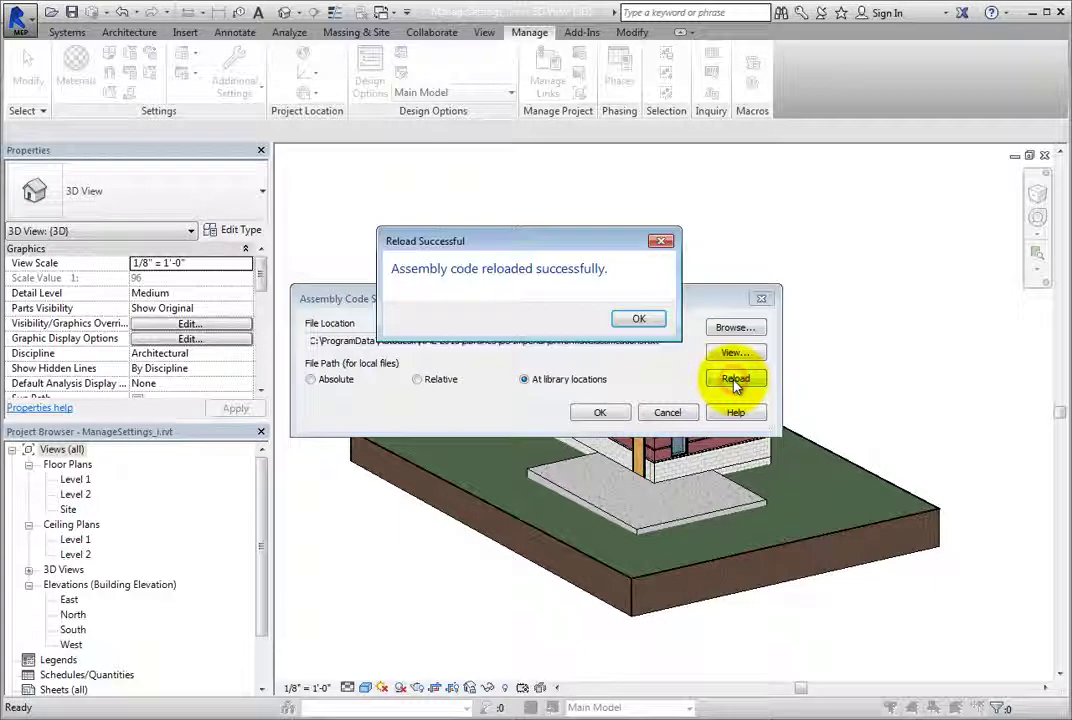
click(645, 322)
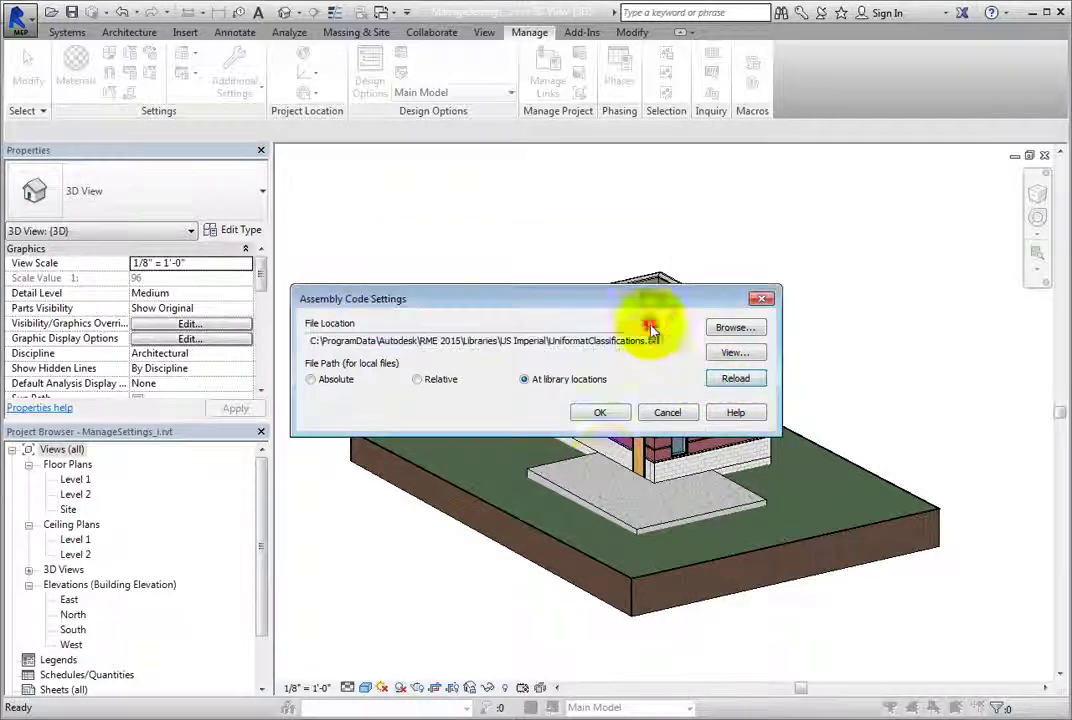